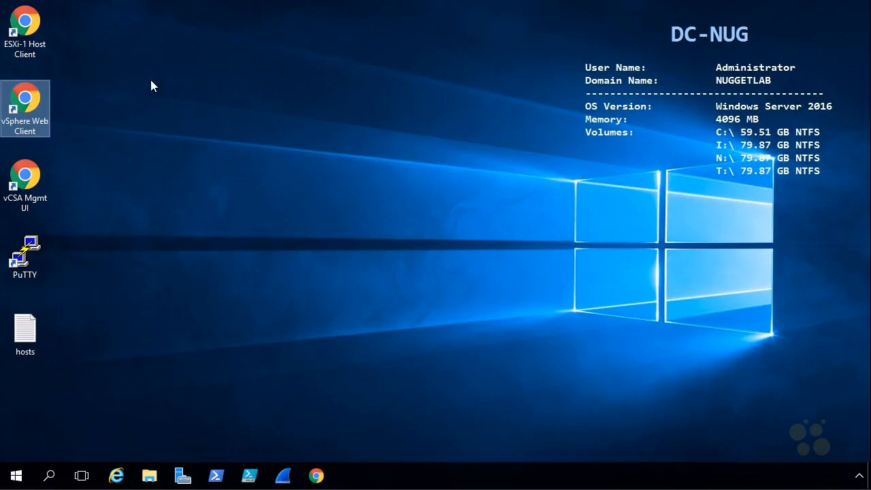
Open the vSphere Web Client and log in to vCenter by entering the account password
{"action": "double_click", "coordinate": [29, 97]}
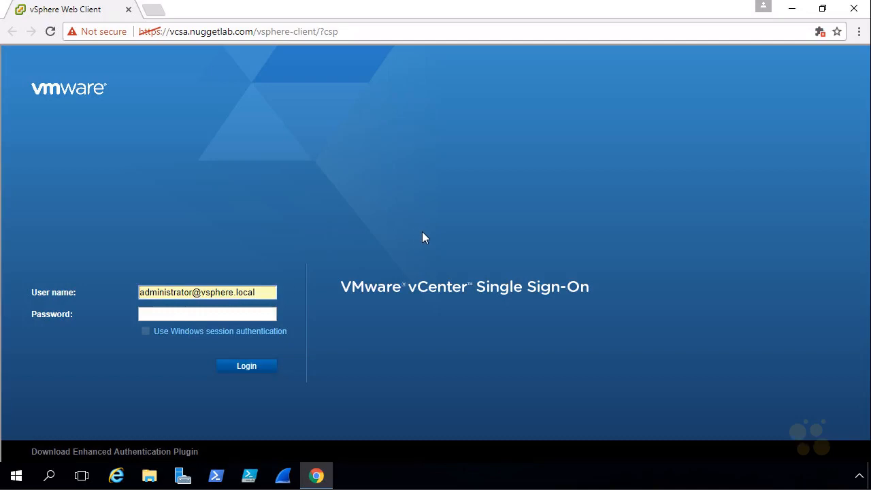
{"action": "key", "text": "Tab"}
{"action": "type", "text": "••••••••"}
{"action": "left_click", "coordinate": [249, 367]}
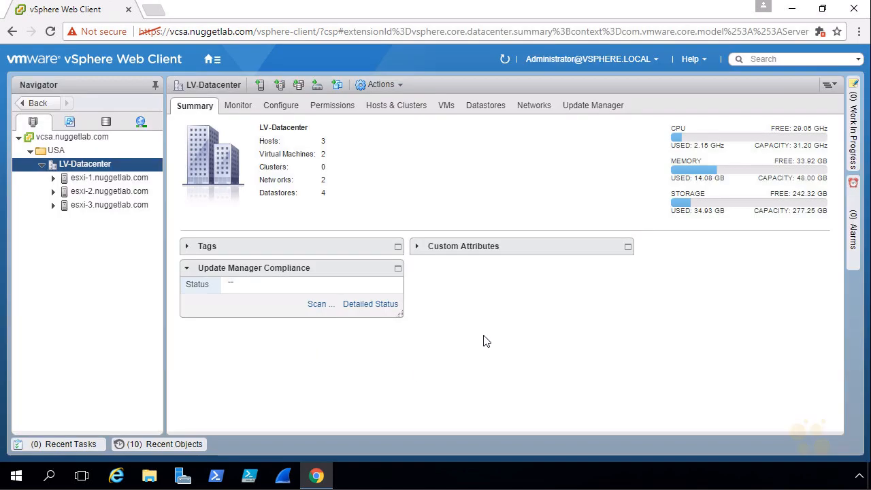
Open the general configuration settings of iSCSI-Datastore from the storage inventory
{"action": "left_click", "coordinate": [105, 126]}
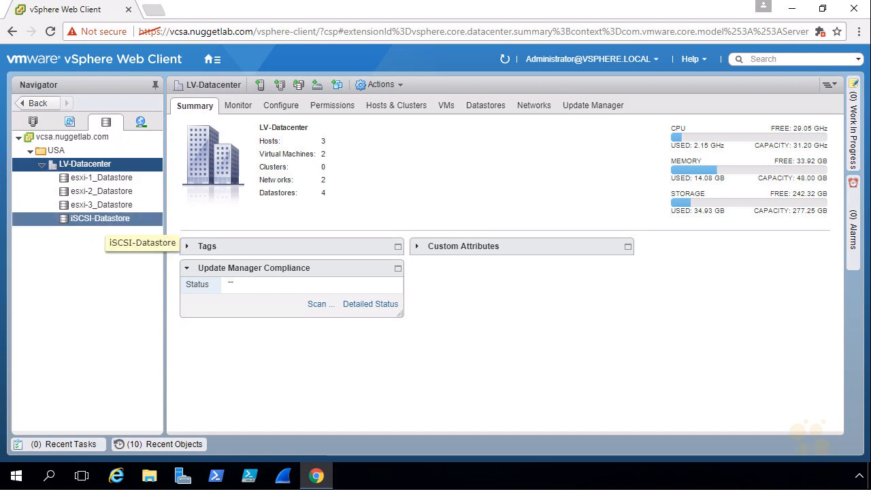
{"action": "left_click", "coordinate": [103, 222]}
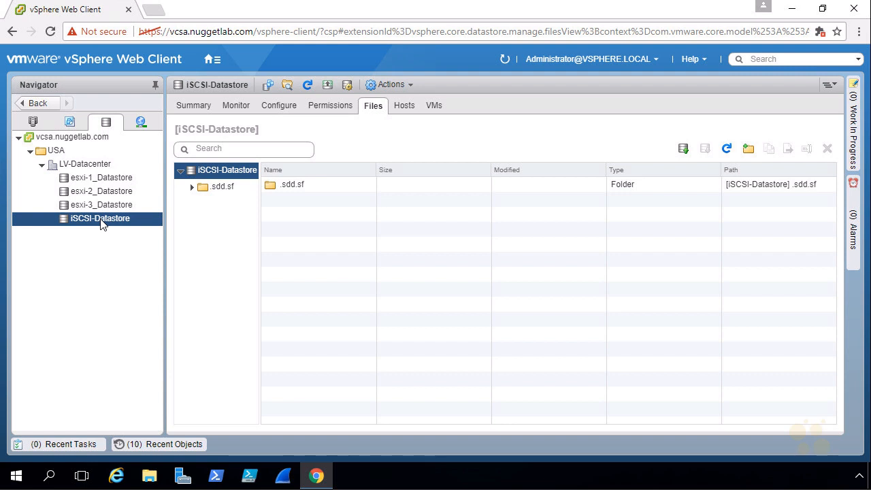
{"action": "right_click", "coordinate": [102, 220]}
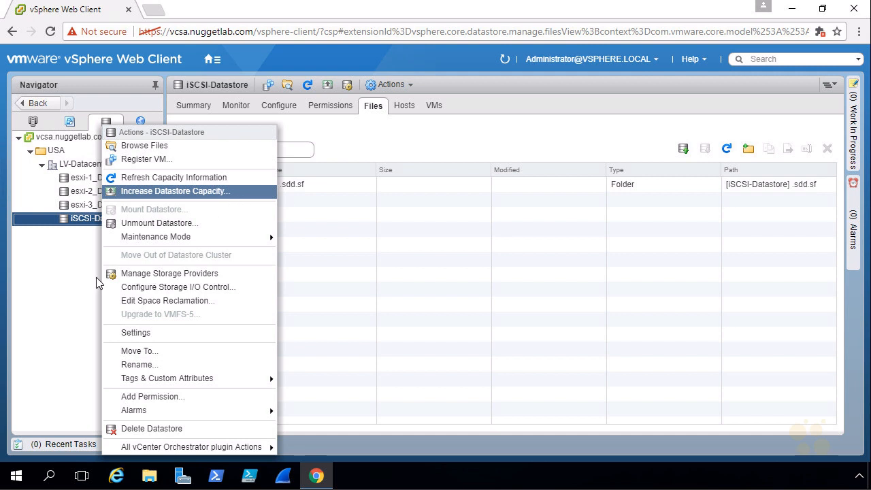
{"action": "left_click", "coordinate": [42, 287]}
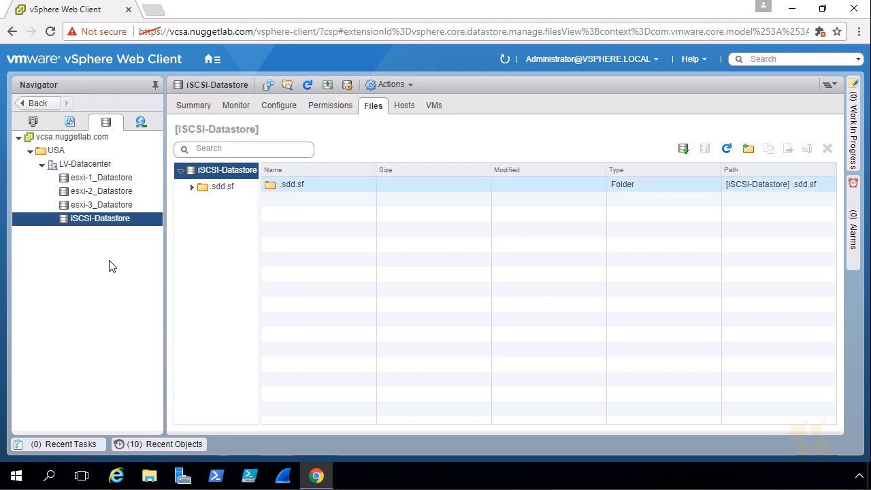
{"action": "left_click", "coordinate": [277, 111]}
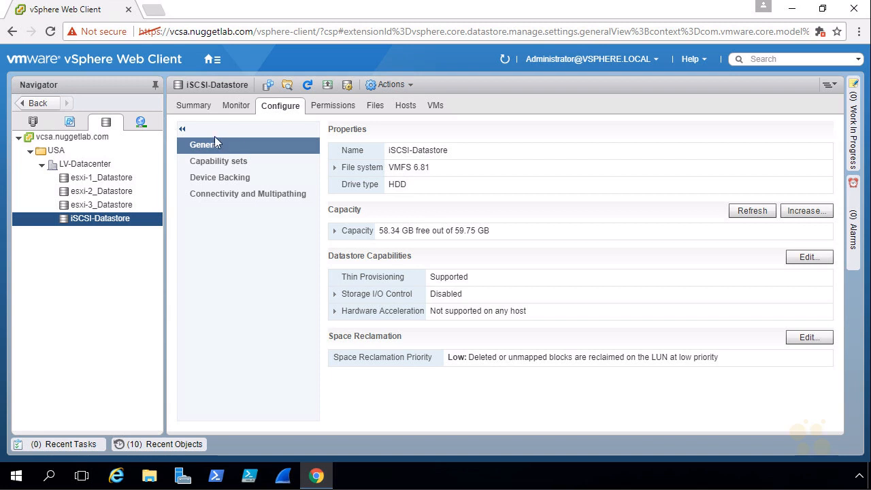
Start increasing the datastore's capacity on the LUN 0 iSCSI disk, using the 19.00 GB of free space to expand it
{"action": "left_click", "coordinate": [799, 210]}
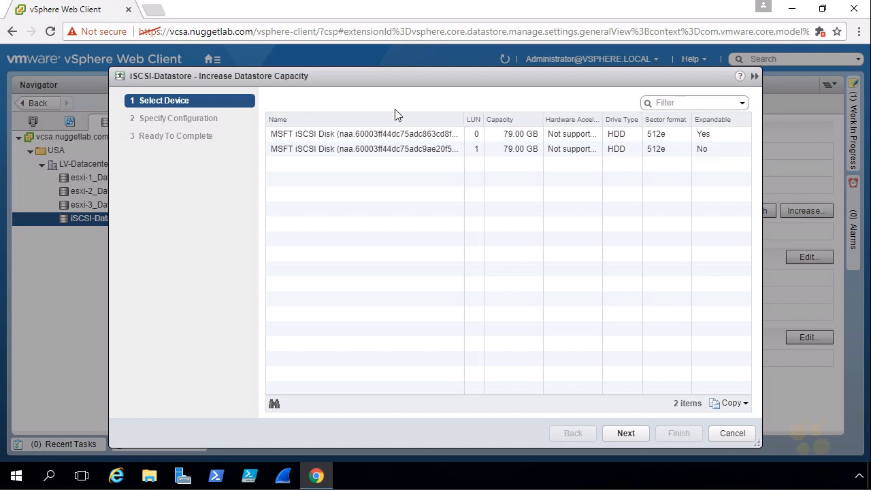
{"action": "left_click", "coordinate": [413, 135]}
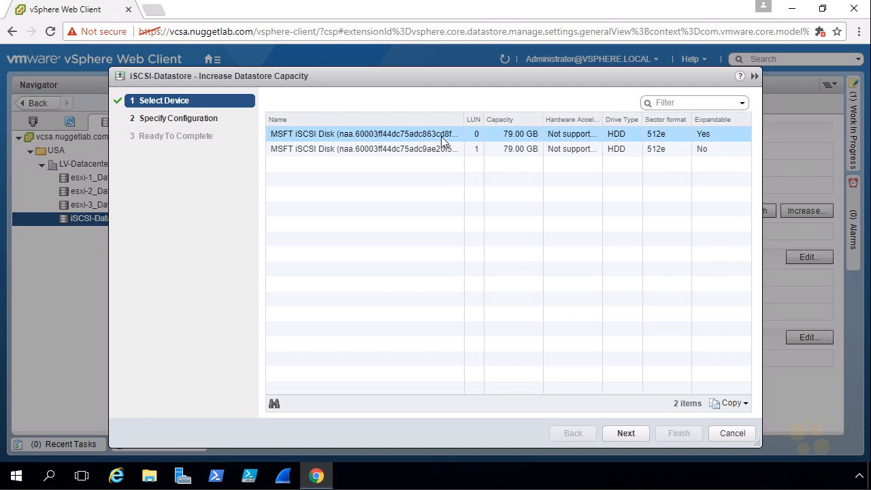
{"action": "left_click", "coordinate": [623, 433]}
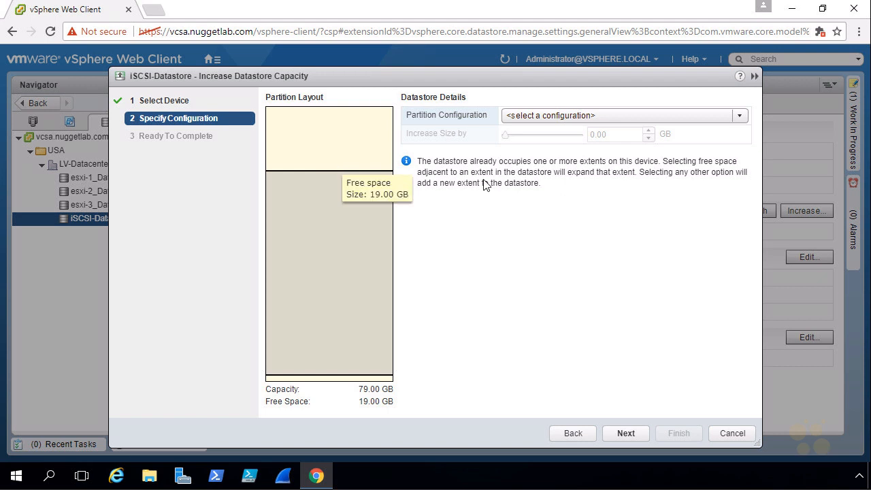
{"action": "left_click", "coordinate": [740, 115]}
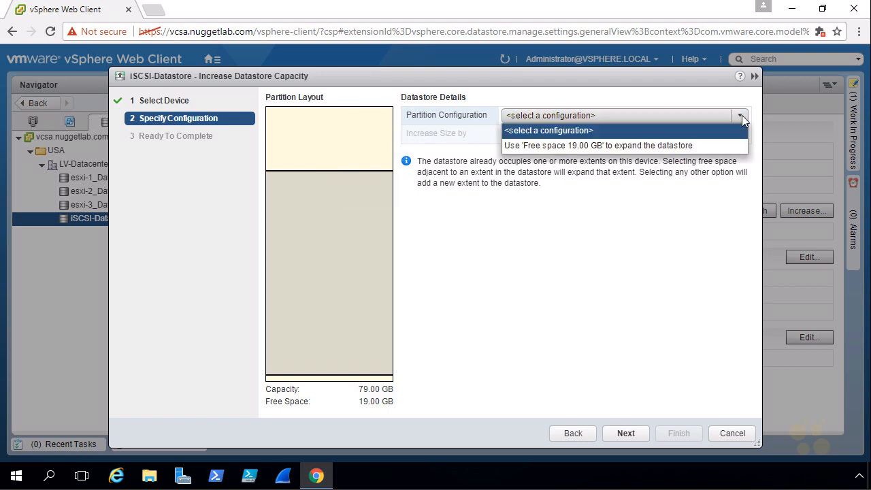
{"action": "left_click", "coordinate": [600, 146]}
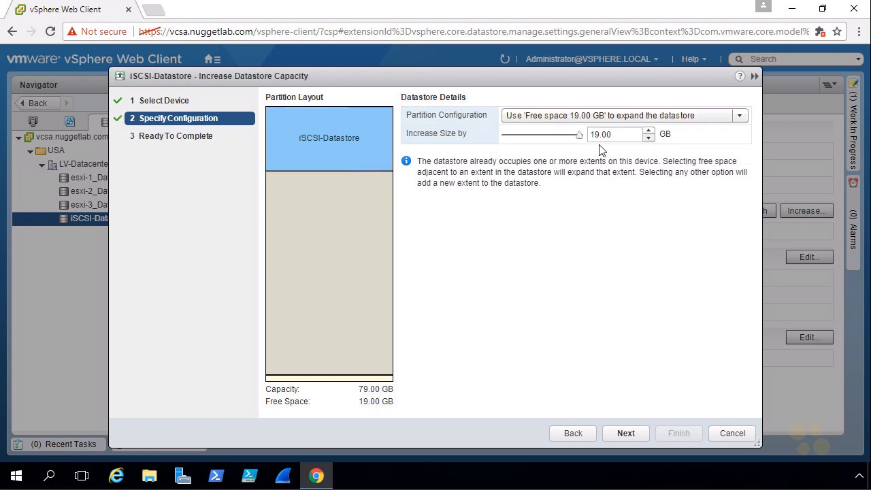
Try an increase size of 10 GB and return it to the full 19 GB
{"action": "left_click_drag", "start_coordinate": [617, 134], "coordinate": [584, 137]}
{"action": "type", "text": "10"}
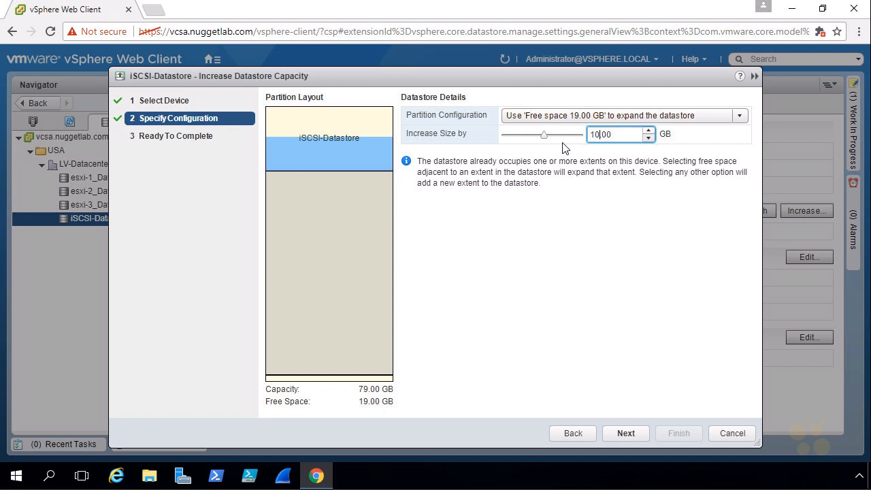
{"action": "left_click_drag", "start_coordinate": [545, 135], "coordinate": [579, 134]}
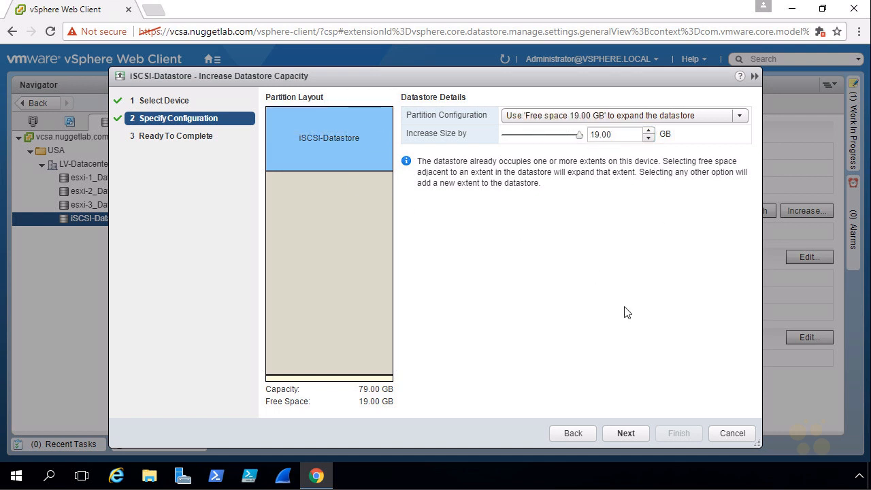
Review the summary, complete the 19 GB expansion of iSCSI-Datastore and check its total capacity
{"action": "left_click", "coordinate": [626, 433]}
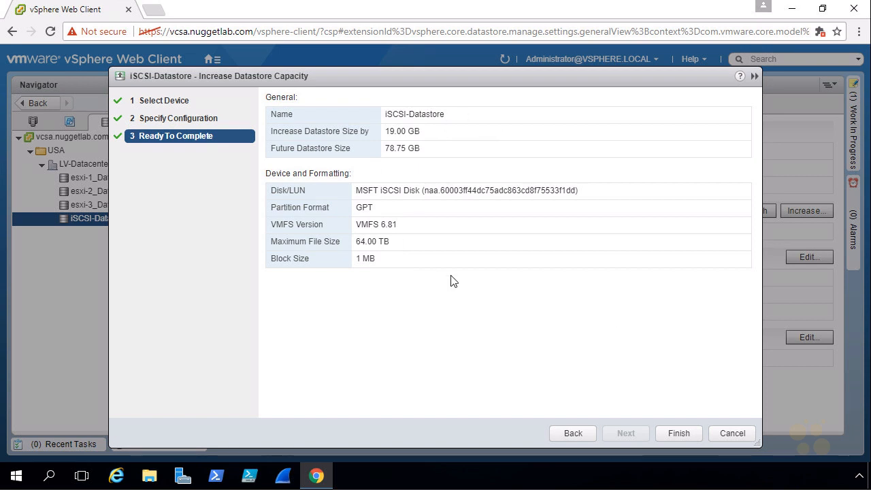
{"action": "left_click_drag", "start_coordinate": [420, 131], "coordinate": [376, 151]}
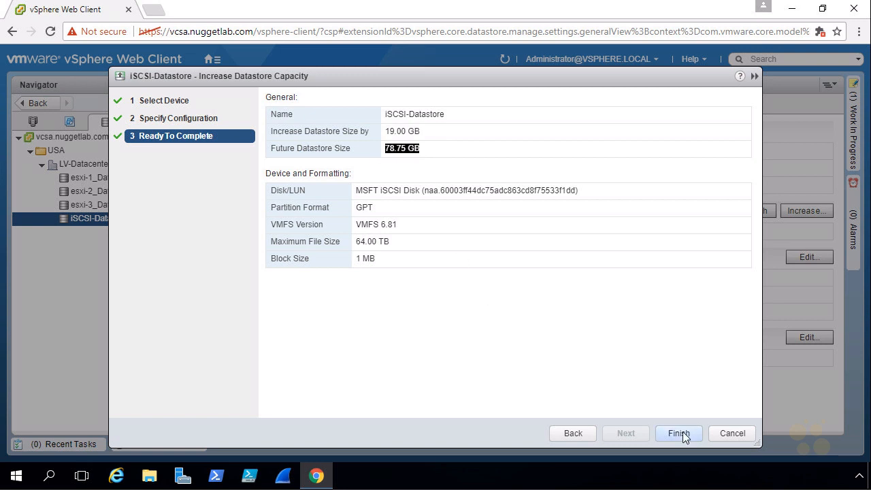
{"action": "left_click", "coordinate": [678, 434]}
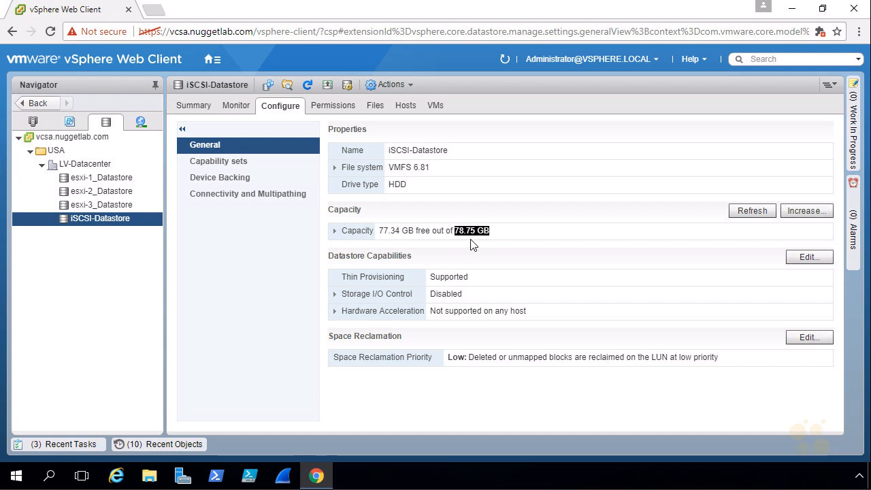
{"action": "left_click", "coordinate": [459, 238]}
Start another capacity increase for iSCSI-Datastore on the LUN 1 iSCSI disk, using all available partitions at the full 79 GB
{"action": "left_click", "coordinate": [328, 87]}
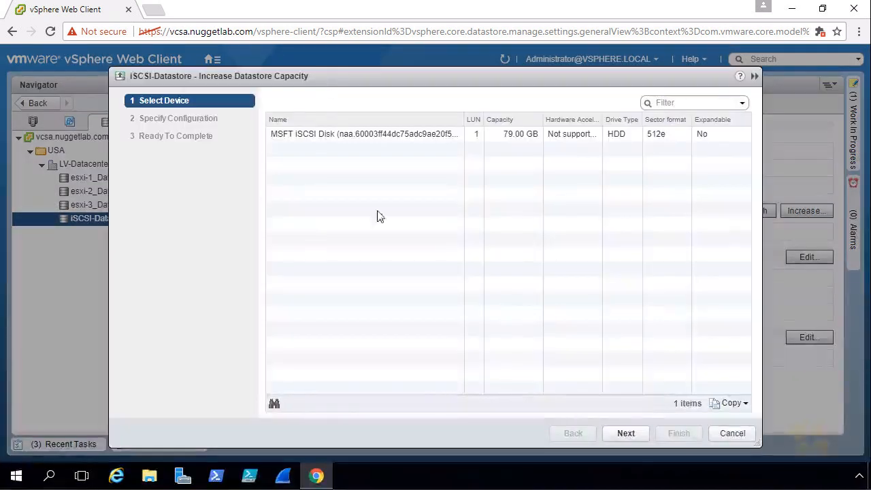
{"action": "left_click", "coordinate": [480, 138]}
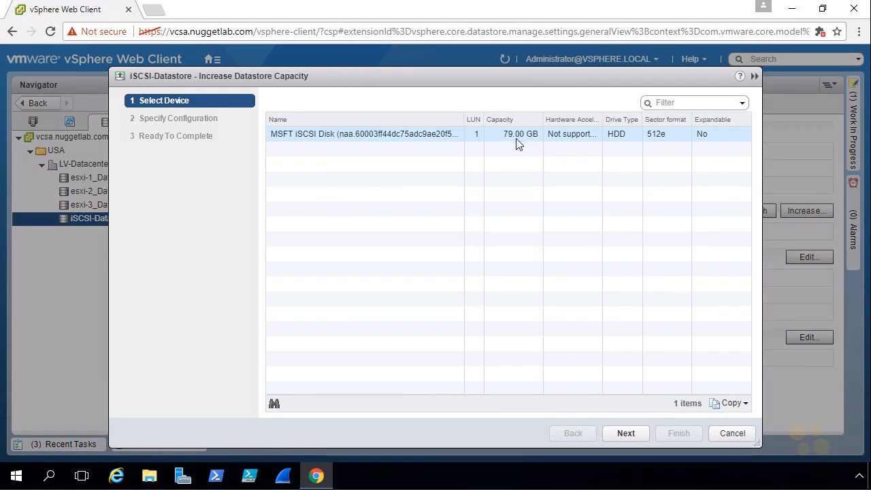
{"action": "left_click", "coordinate": [394, 137]}
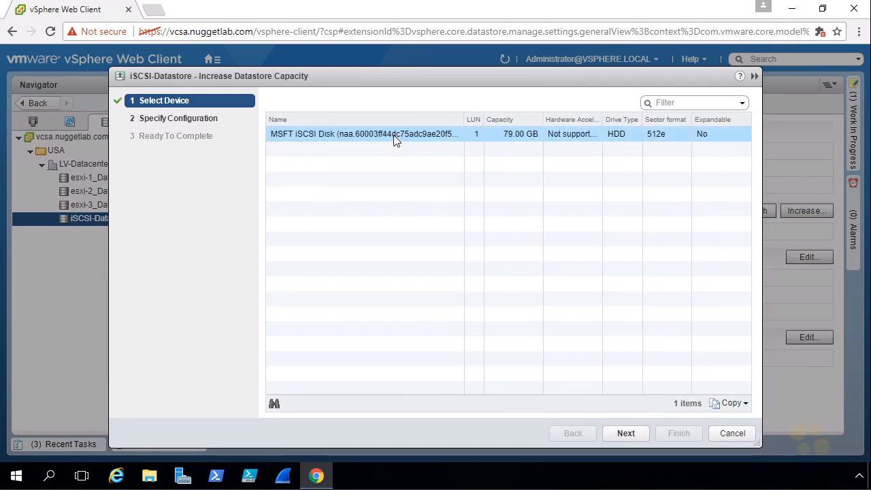
{"action": "left_click", "coordinate": [625, 434]}
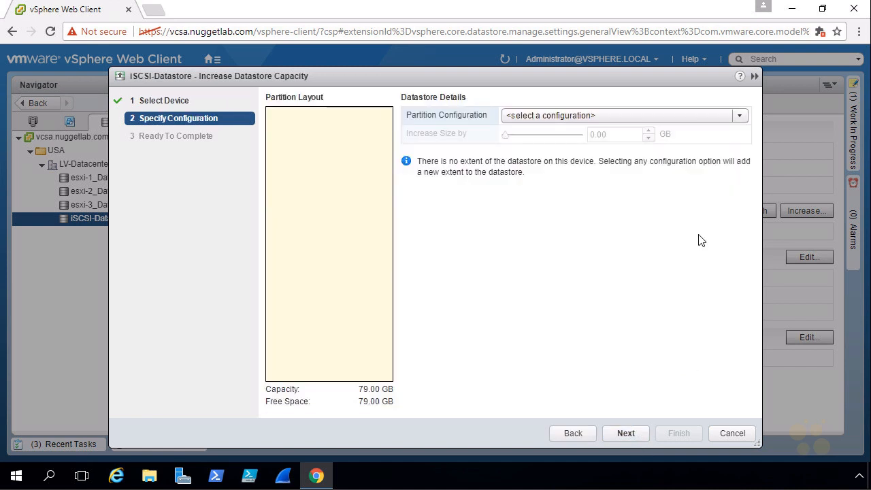
{"action": "left_click", "coordinate": [616, 117]}
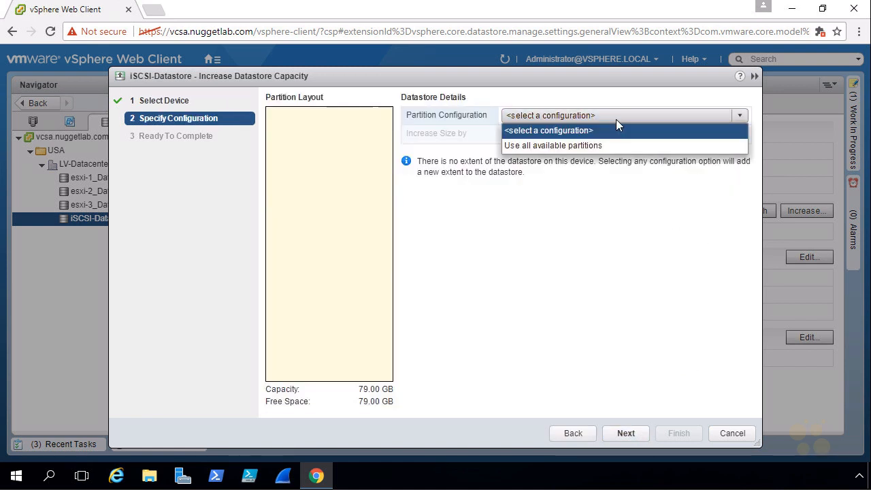
{"action": "left_click", "coordinate": [567, 146]}
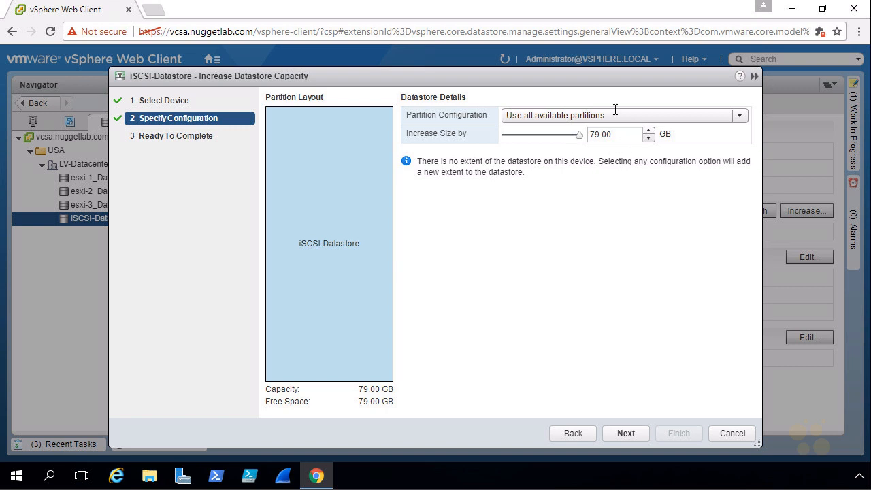
{"action": "left_click_drag", "start_coordinate": [579, 135], "coordinate": [596, 133]}
Review the increase and future size in the summary and complete extending the datastore by 79 GB
{"action": "left_click", "coordinate": [626, 433]}
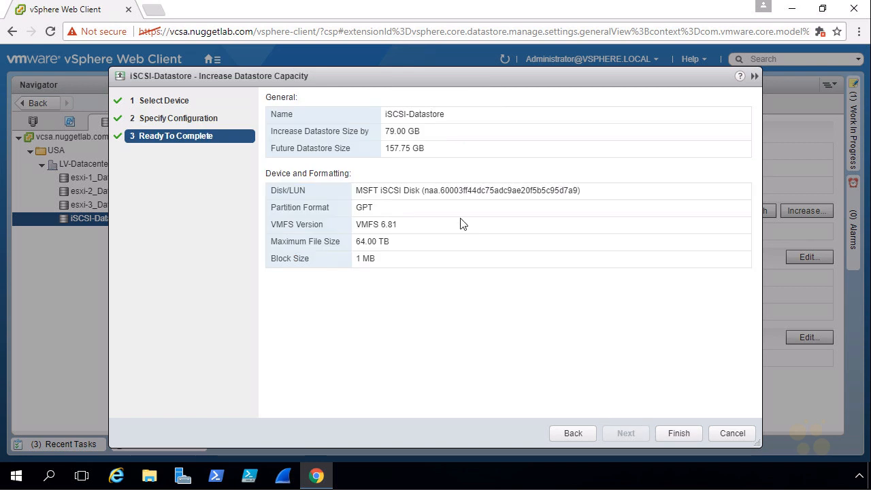
{"action": "left_click_drag", "start_coordinate": [436, 147], "coordinate": [384, 154]}
{"action": "left_click_drag", "start_coordinate": [420, 132], "coordinate": [380, 131]}
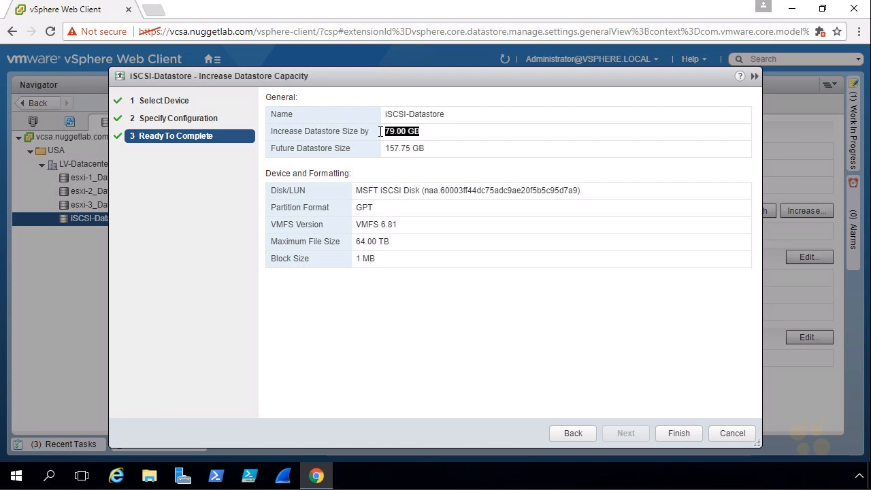
{"action": "left_click", "coordinate": [380, 131]}
{"action": "left_click", "coordinate": [678, 434]}
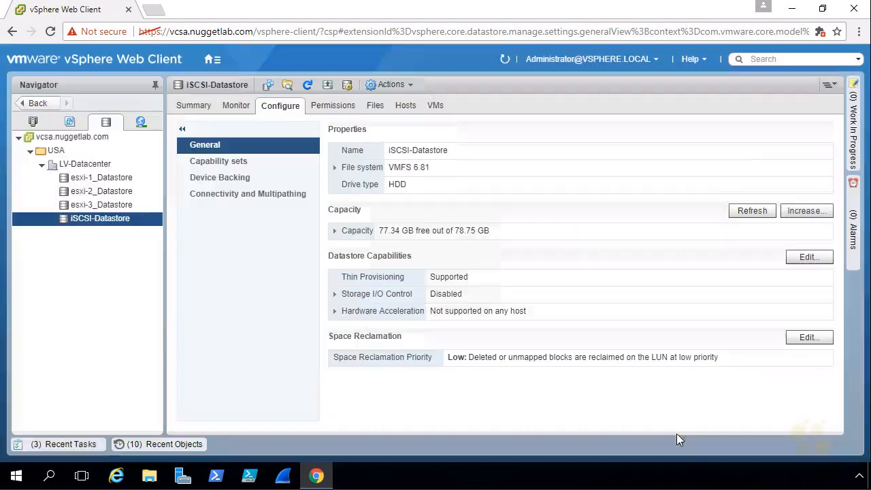
Check the recent tasks for the datastore extension and the datastore's updated total capacity
{"action": "left_click", "coordinate": [63, 444]}
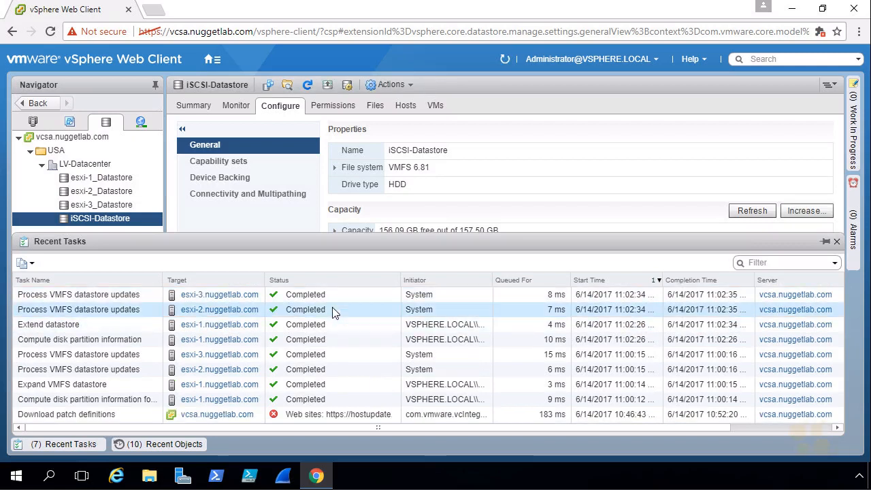
{"action": "left_click", "coordinate": [78, 443]}
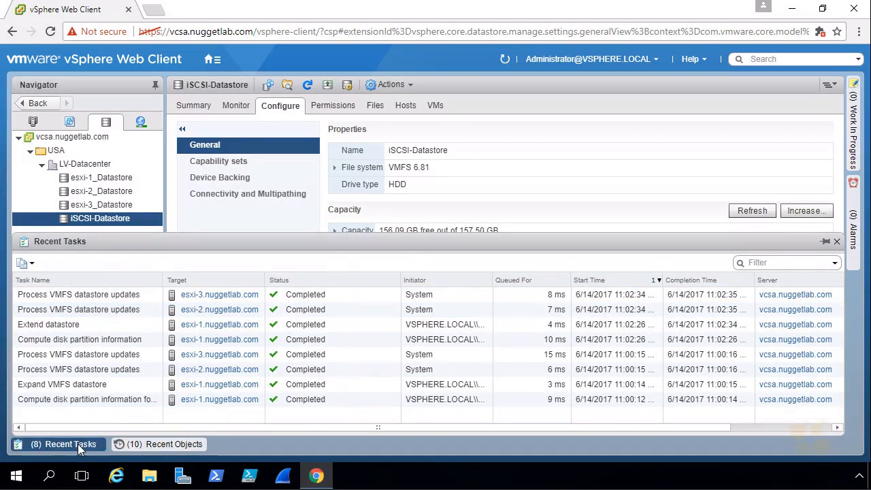
{"action": "mouse_move", "coordinate": [464, 232]}
{"action": "left_mouse_down"}
{"action": "mouse_move", "coordinate": [517, 234]}
{"action": "mouse_move", "coordinate": [458, 237]}
{"action": "left_mouse_up"}
{"action": "left_click", "coordinate": [516, 234]}
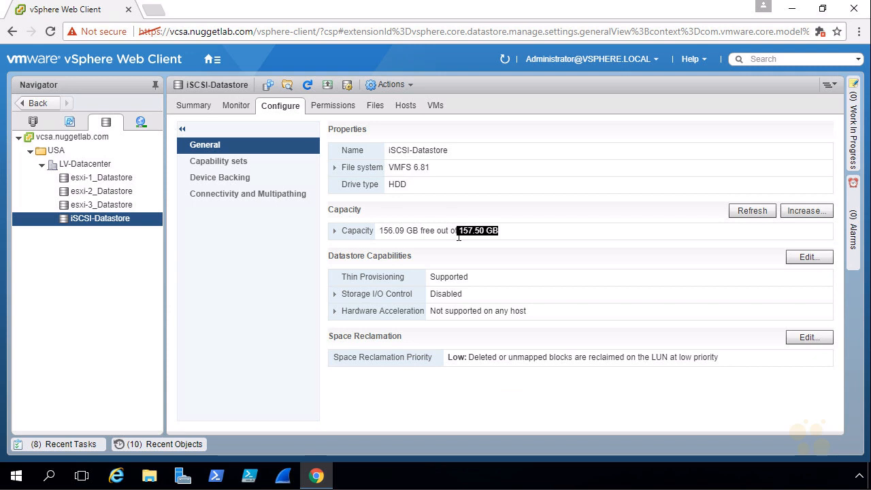
Examine the extents in the datastore's device backing and open its connectivity and multipathing settings
{"action": "left_click", "coordinate": [228, 180]}
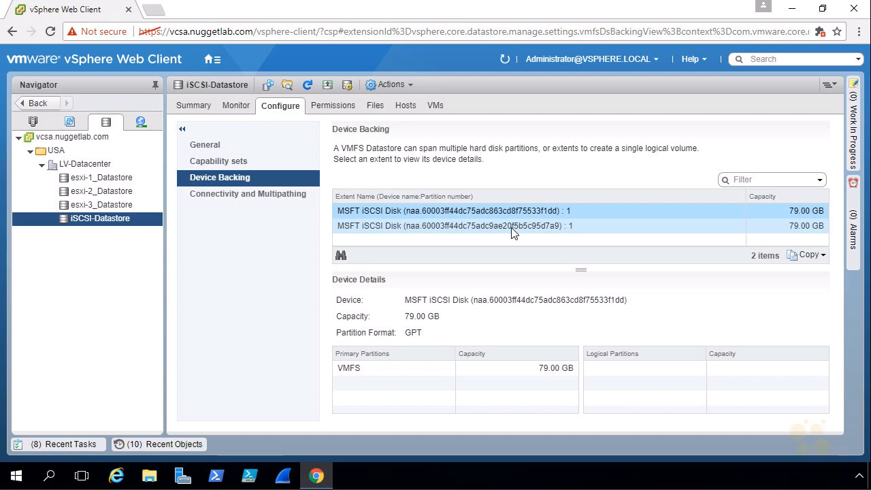
{"action": "left_click", "coordinate": [243, 195]}
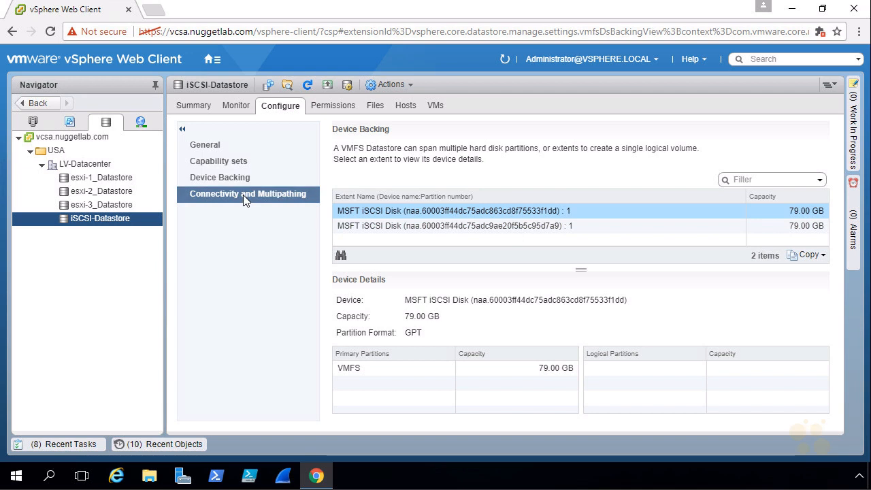